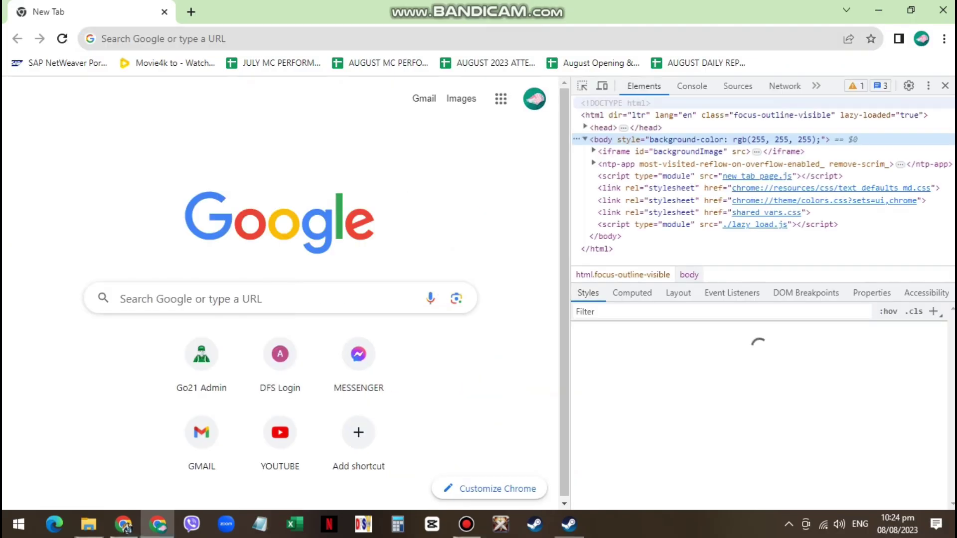
pyautogui.press('F12')
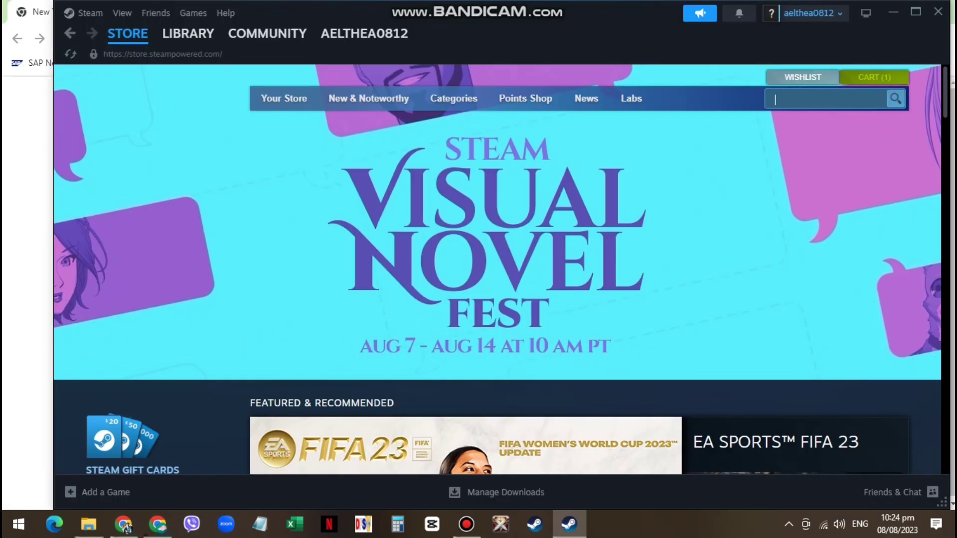
pyautogui.write('gta')
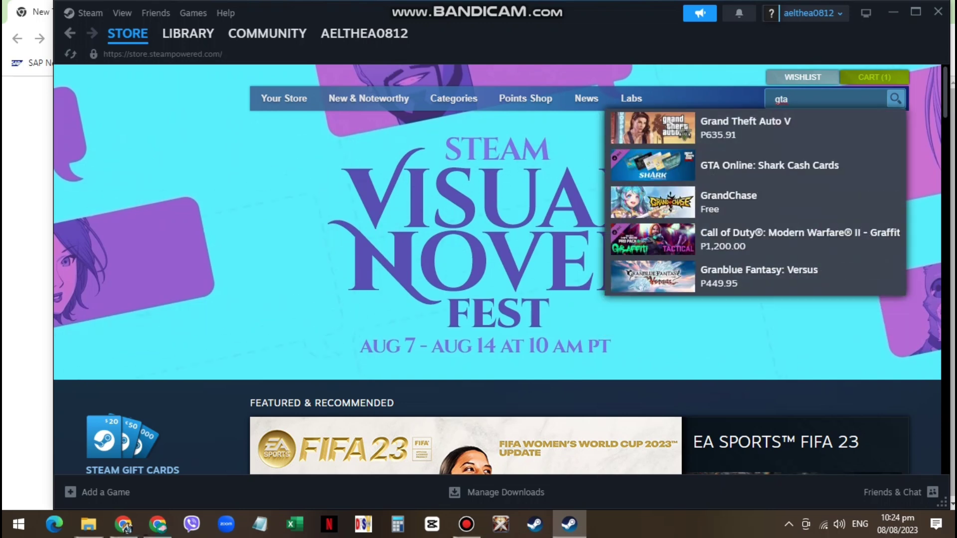
pyautogui.write(' vice city')
# Step: Search the Steam store for 'gta vice city' to list the Definitive Edition
pyautogui.press('Return')
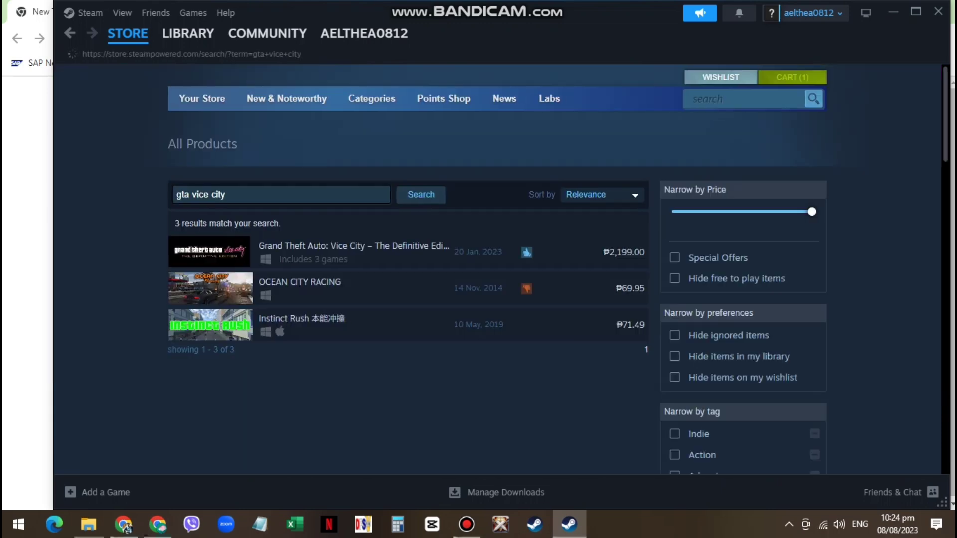
# Step: From the Vice City store page, check out the cart paying with GCash, ₱2,199 total
pyautogui.click(411, 257)
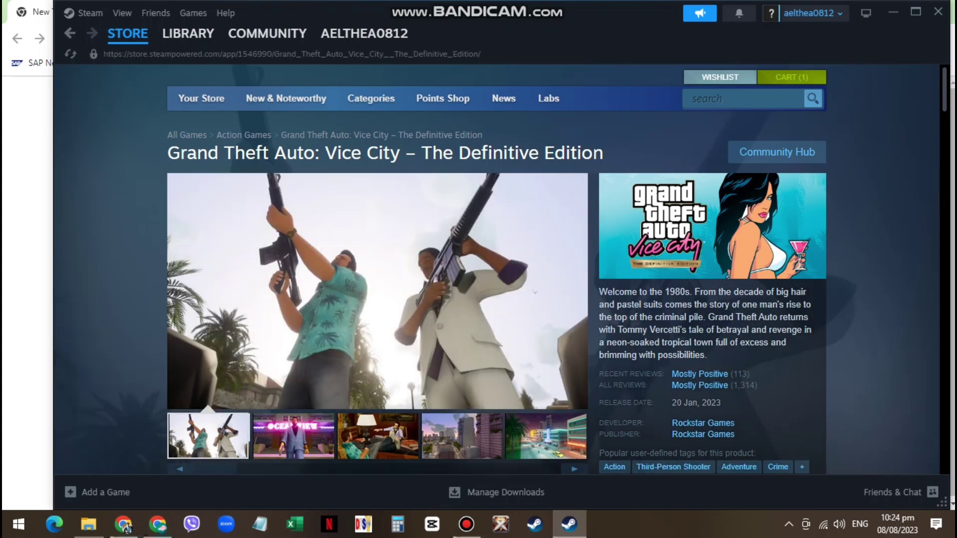
pyautogui.scroll(-3, 534, 291)
pyautogui.scroll(-3, 535, 292)
pyautogui.scroll(3, 535, 292)
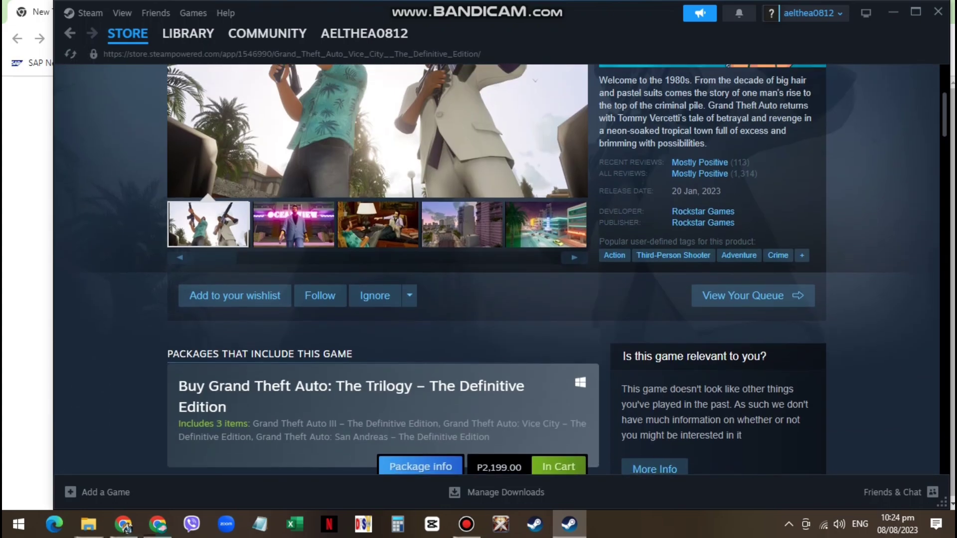
pyautogui.scroll(-2, 535, 292)
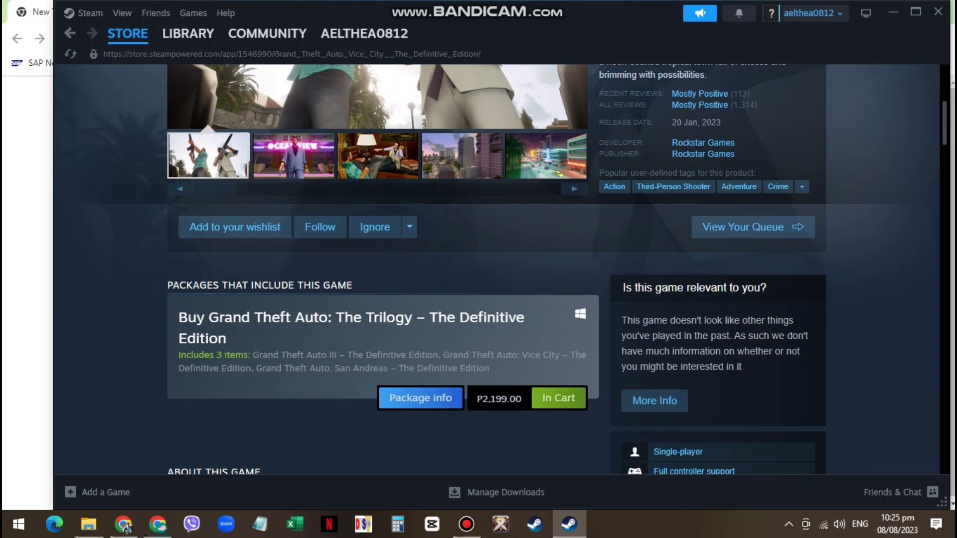
pyautogui.click(558, 398)
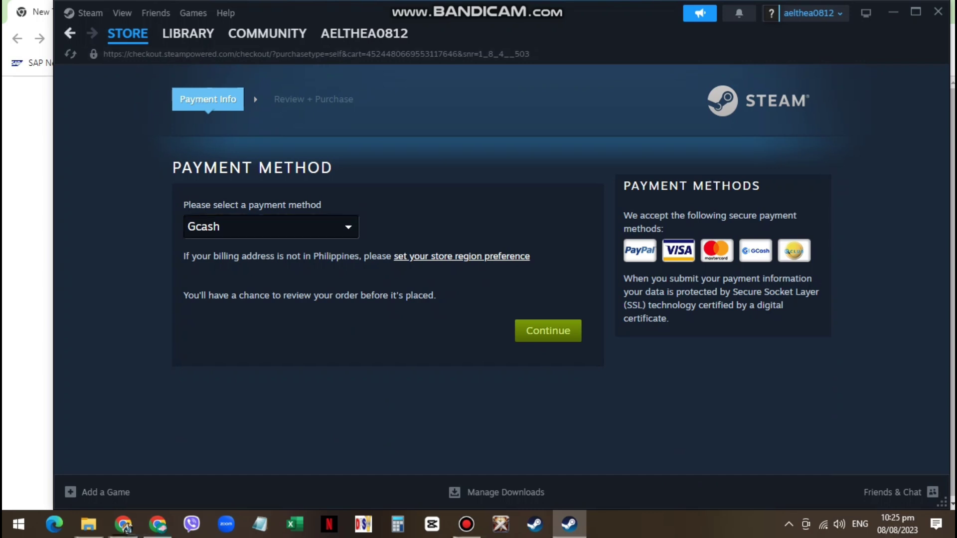
pyautogui.click(271, 227)
pyautogui.click(202, 291)
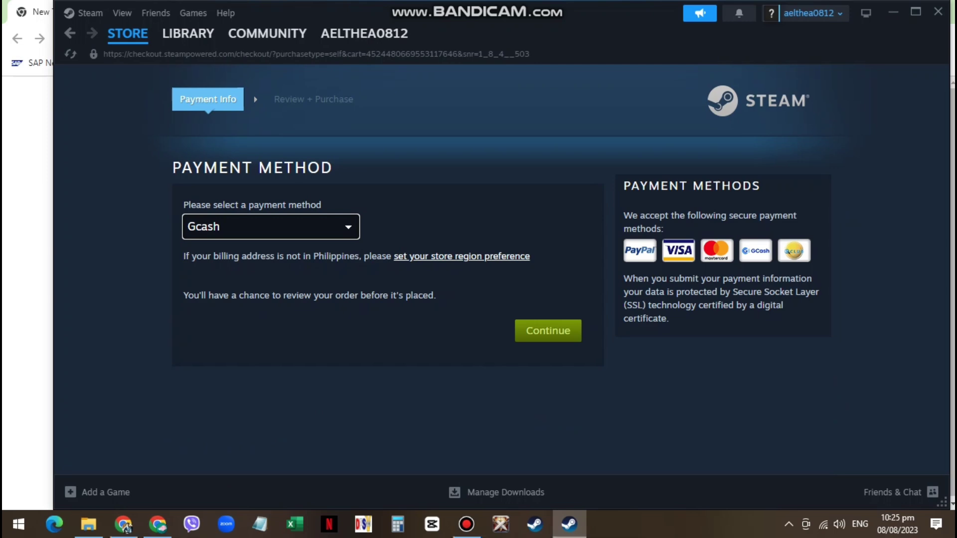
pyautogui.click(548, 331)
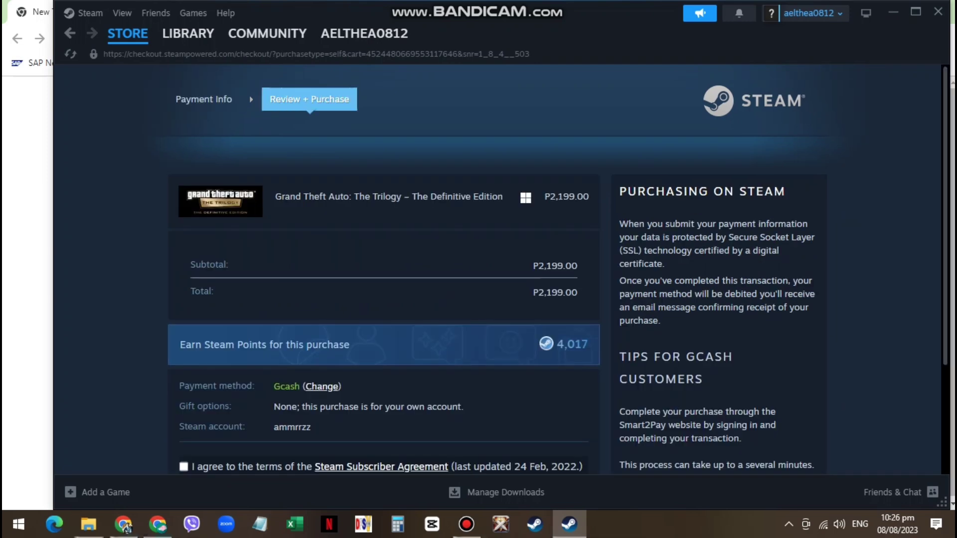
pyautogui.scroll(-1, 478, 299)
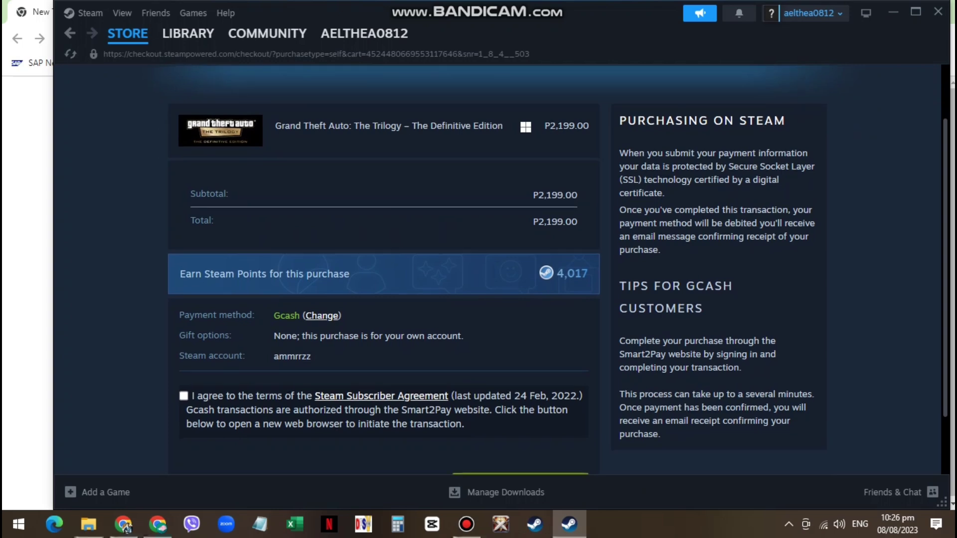
pyautogui.scroll(-1, 478, 299)
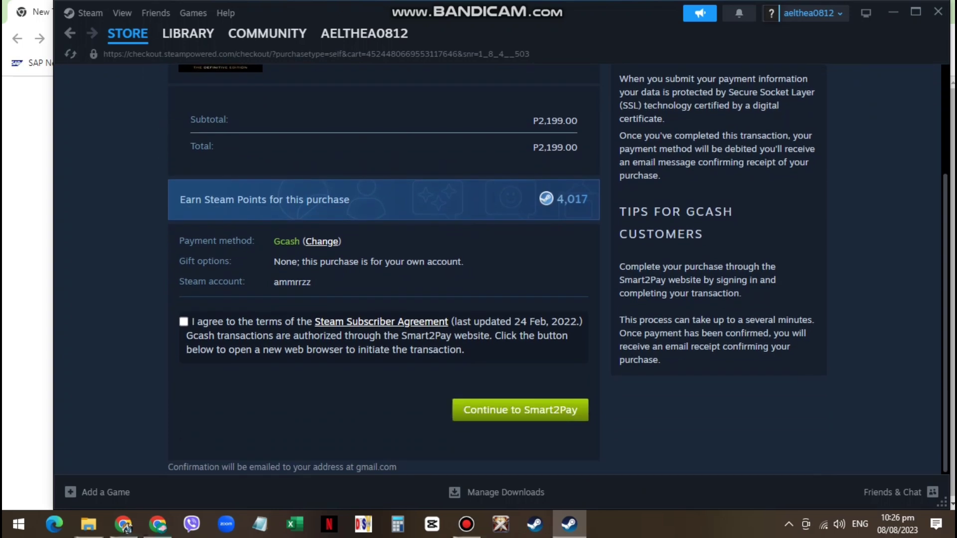
# Step: Leave the purchase review for the Steam Library home listing Tower of Fantasy
pyautogui.click(188, 33)
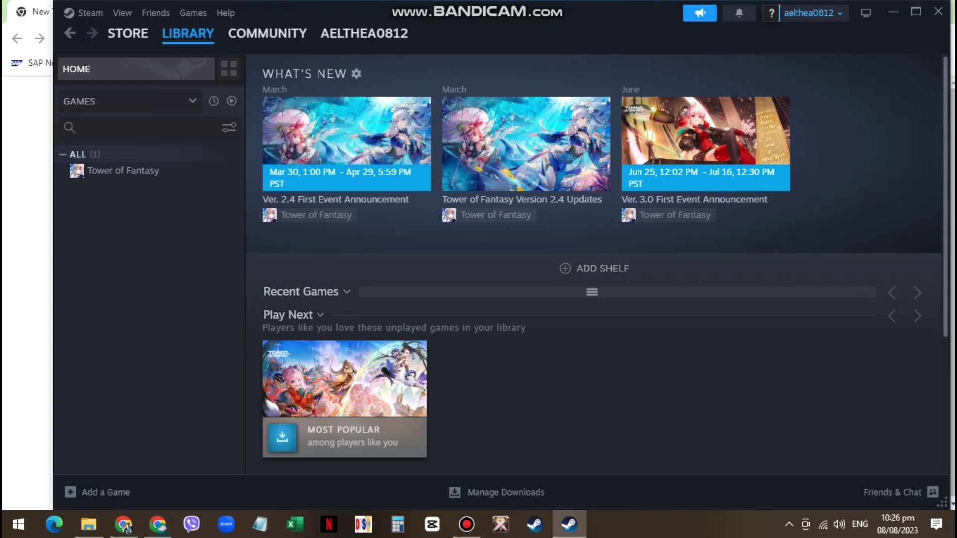
pyautogui.click(123, 171)
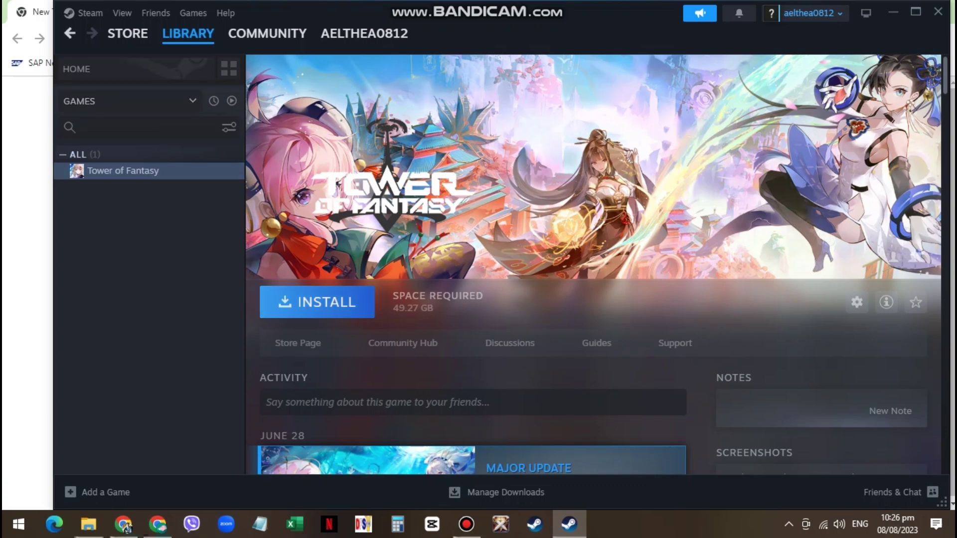
pyautogui.click(70, 33)
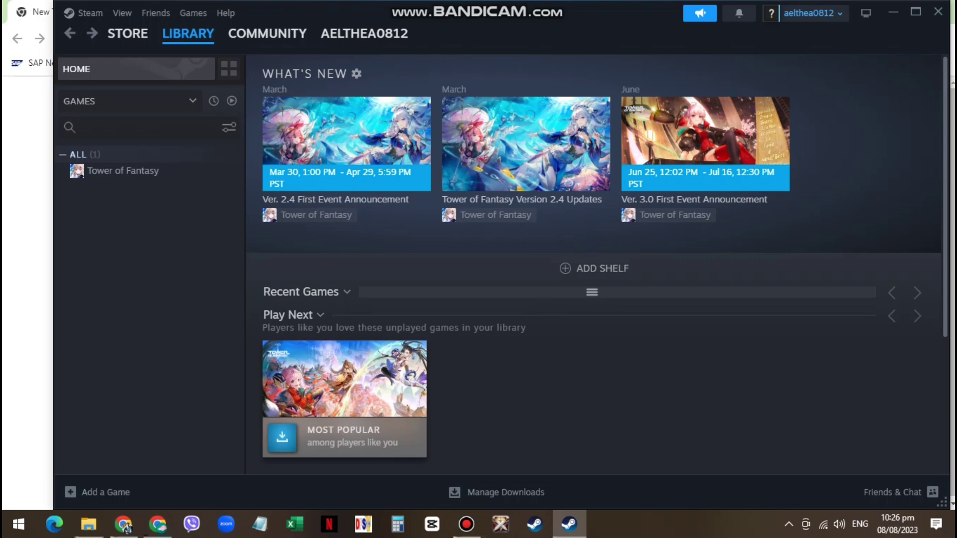